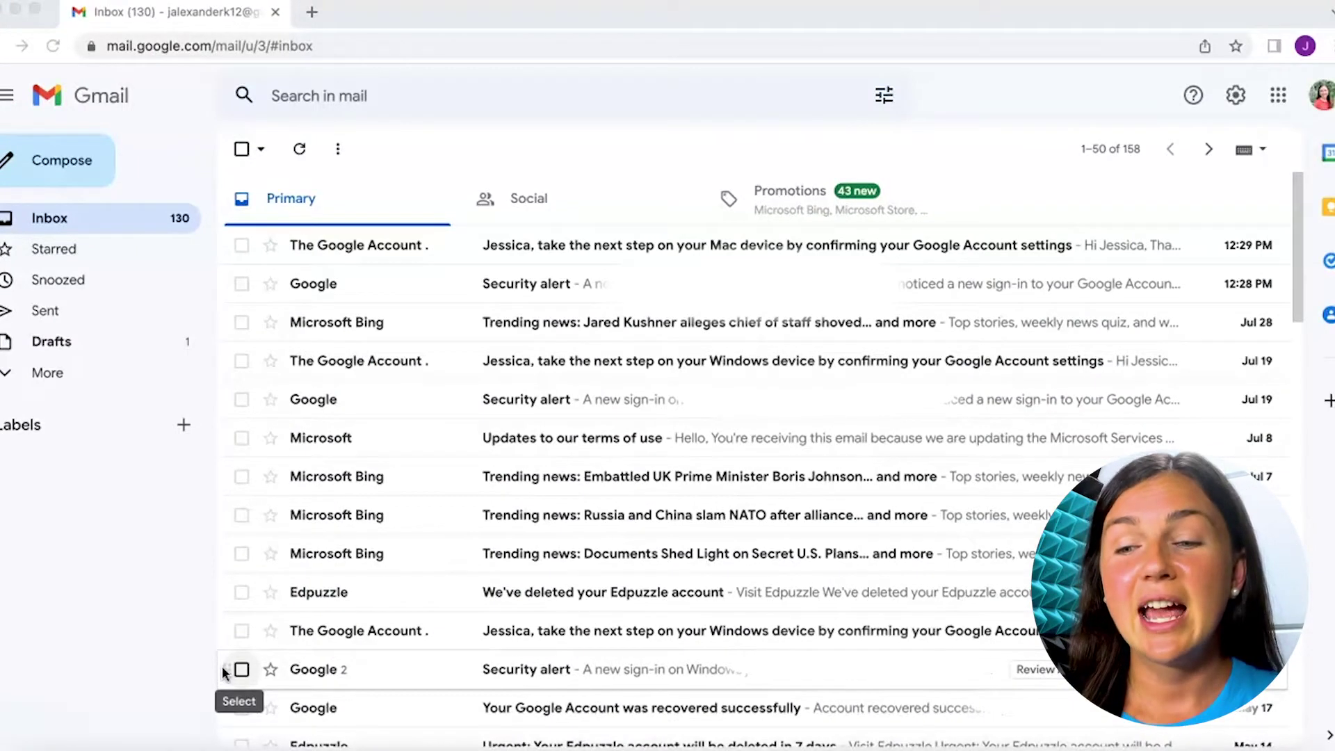
Step: Open Promotions and check the Foreign soldiers, Inflation Hits, Microsoft Store and Dreamstime Blogs emails
left_click(197, 499)
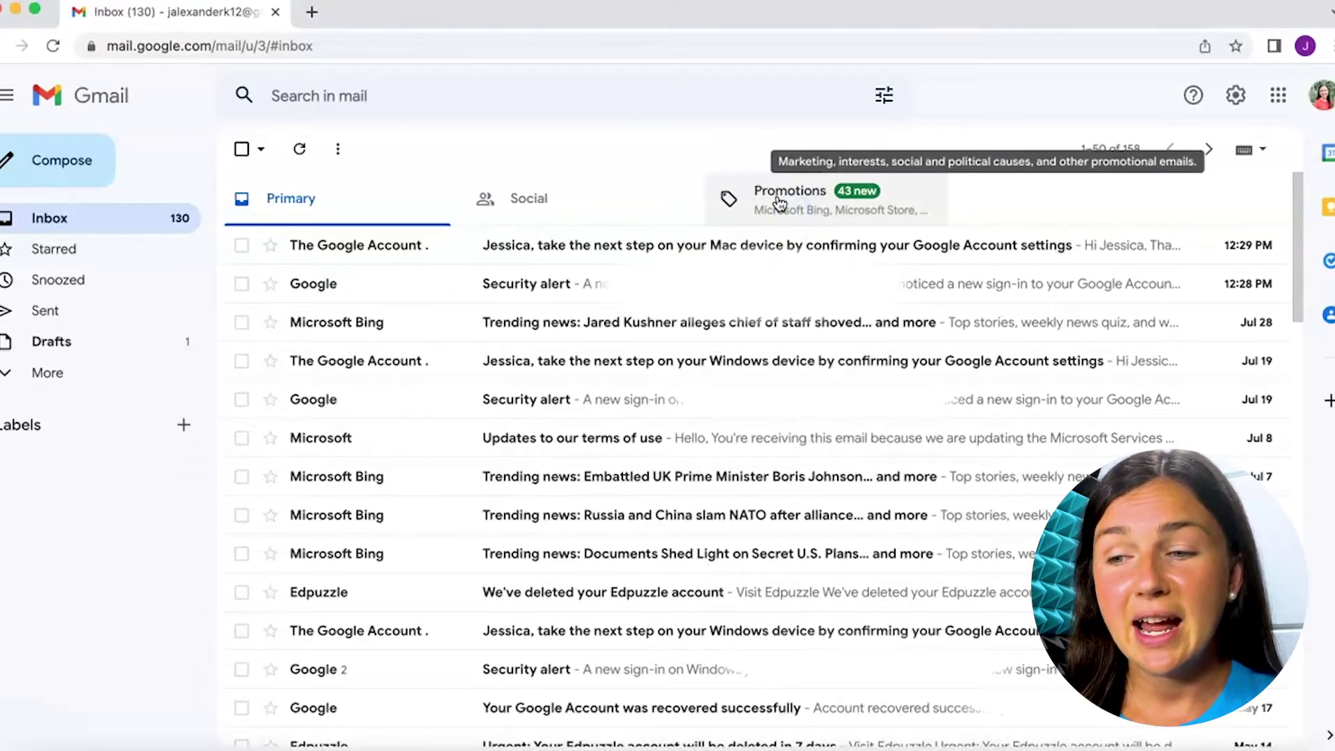
left_click(718, 203)
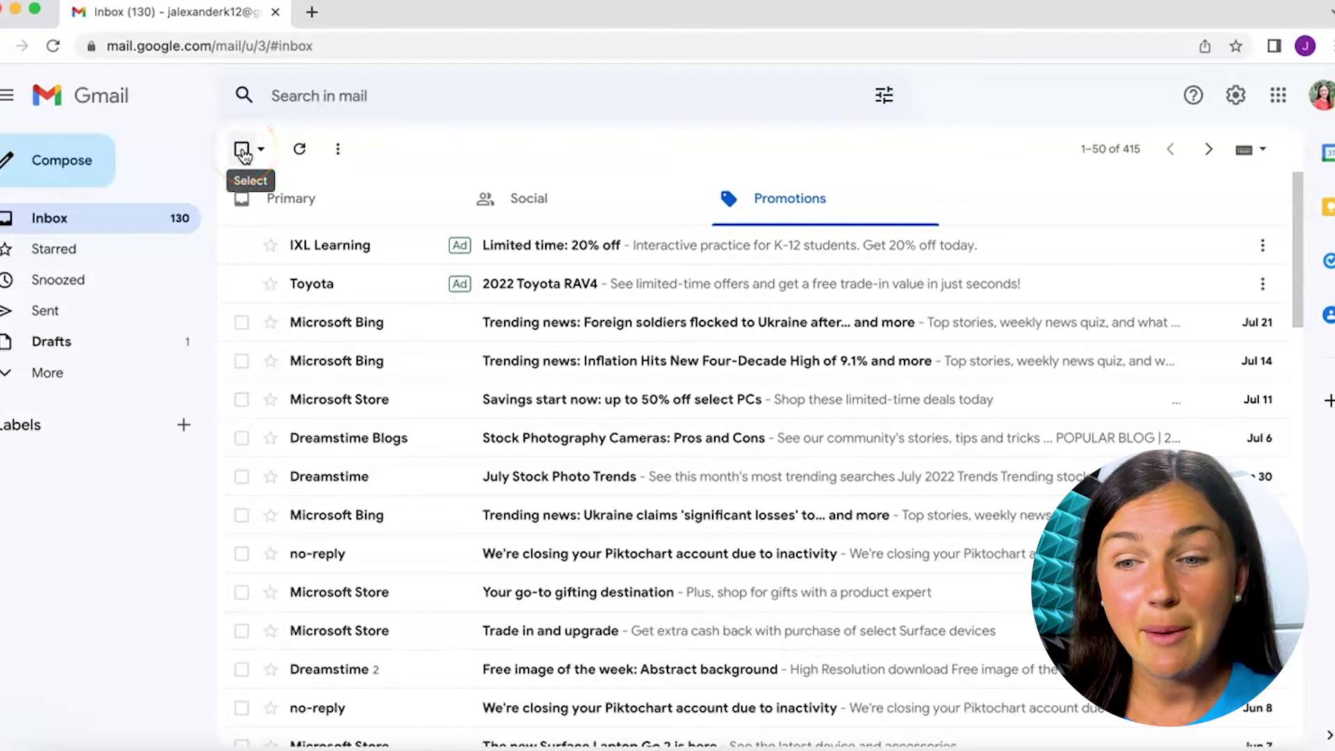
left_click(241, 322)
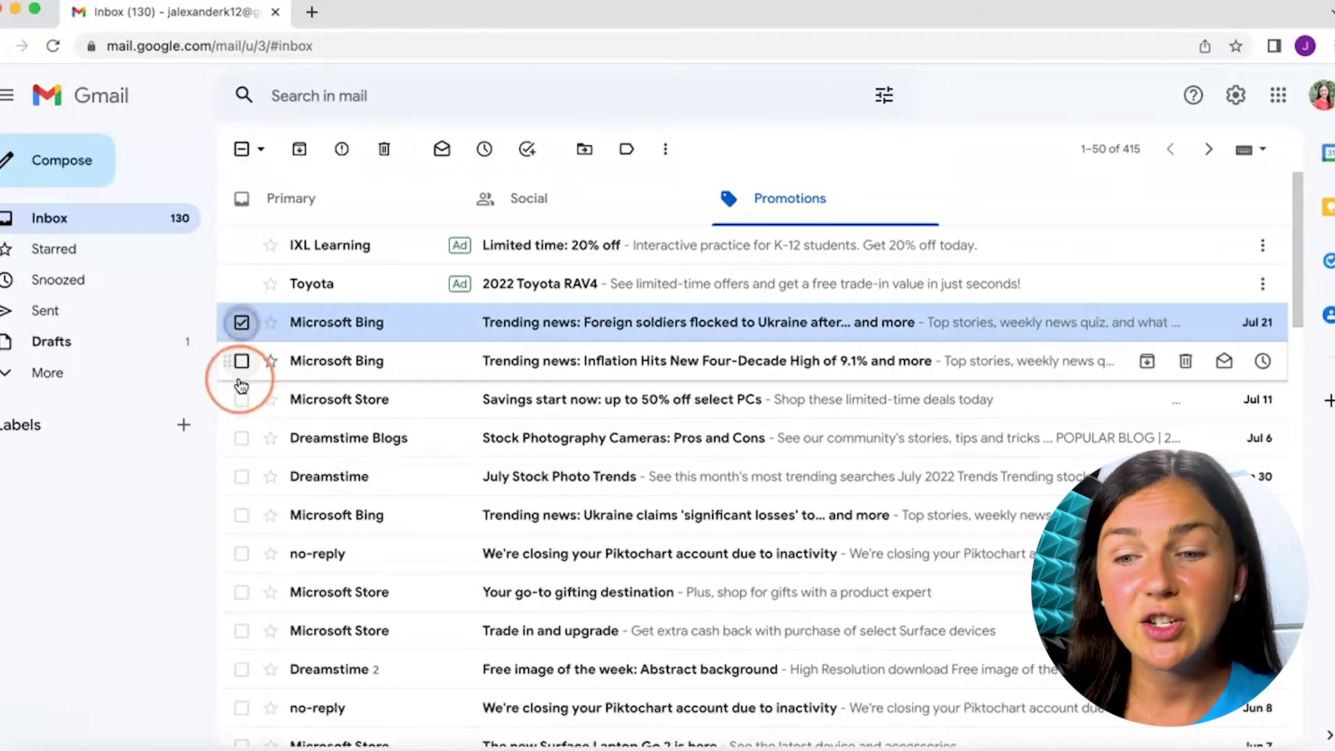
left_click(241, 361)
left_click(241, 400)
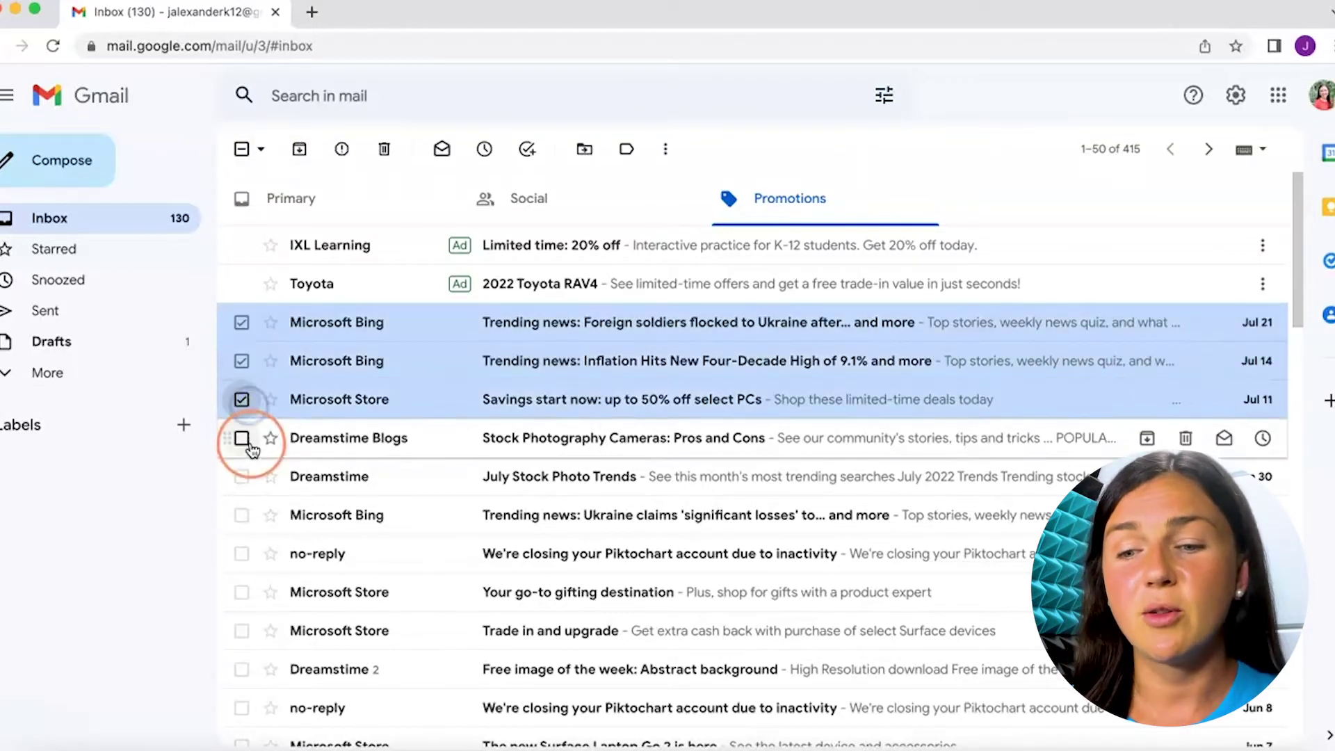
left_click(242, 438)
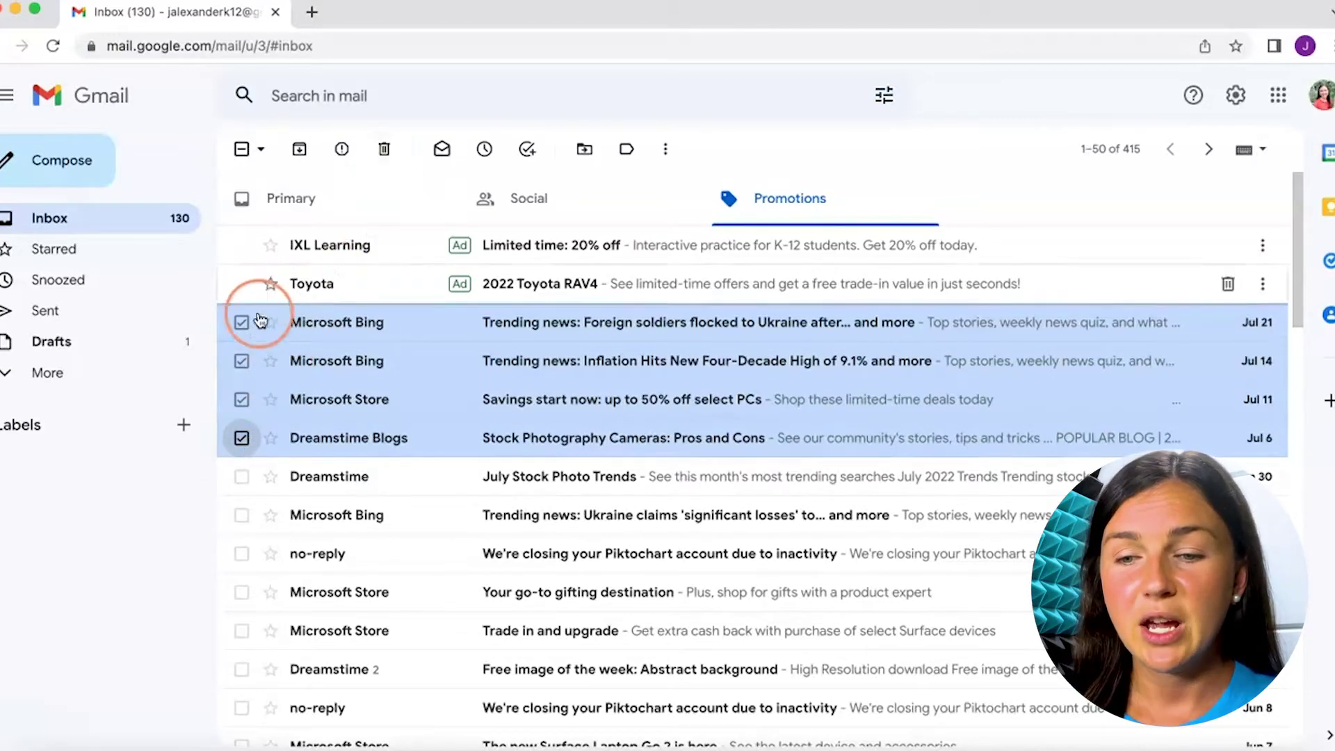
Step: Uncheck those four emails so none remain selected
left_click(241, 322)
left_click(241, 362)
left_click(241, 400)
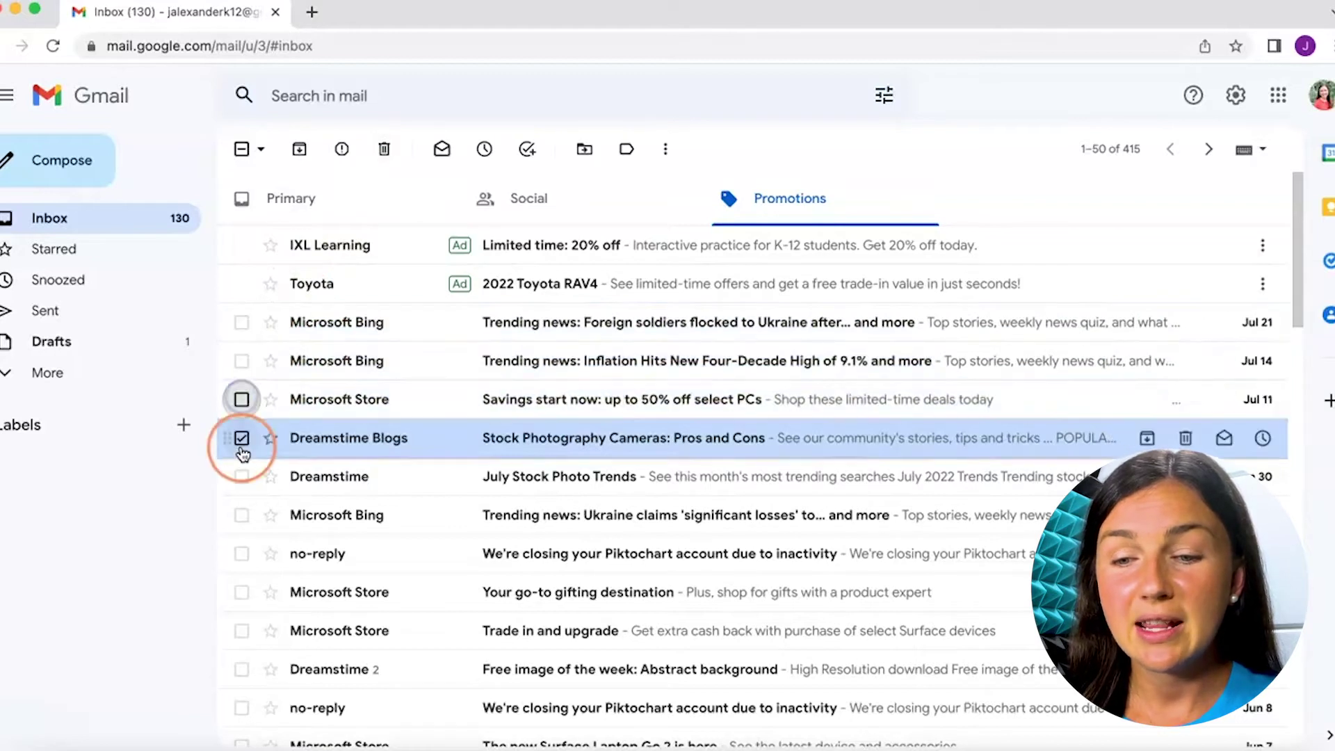
left_click(241, 439)
left_click(243, 150)
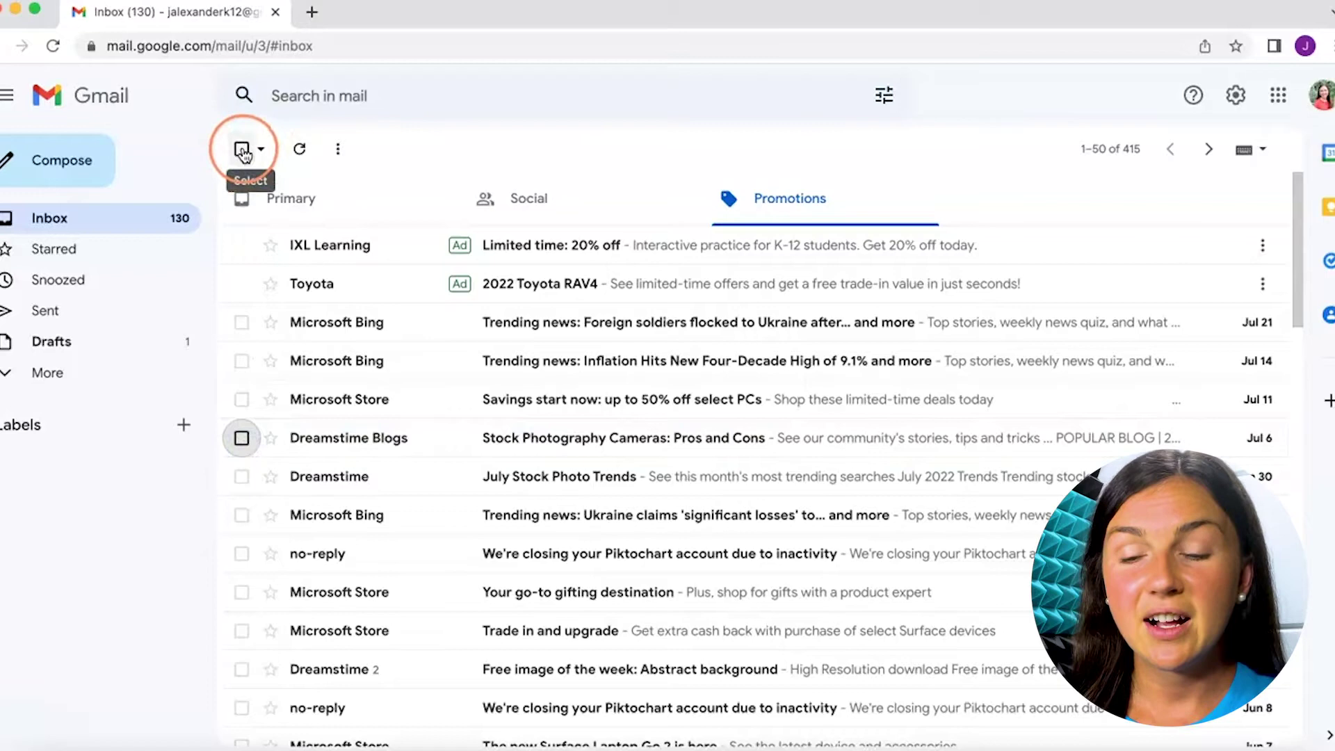
Step: Select all 50 conversations on the first Promotions page with the select-all checkbox
left_click(242, 150)
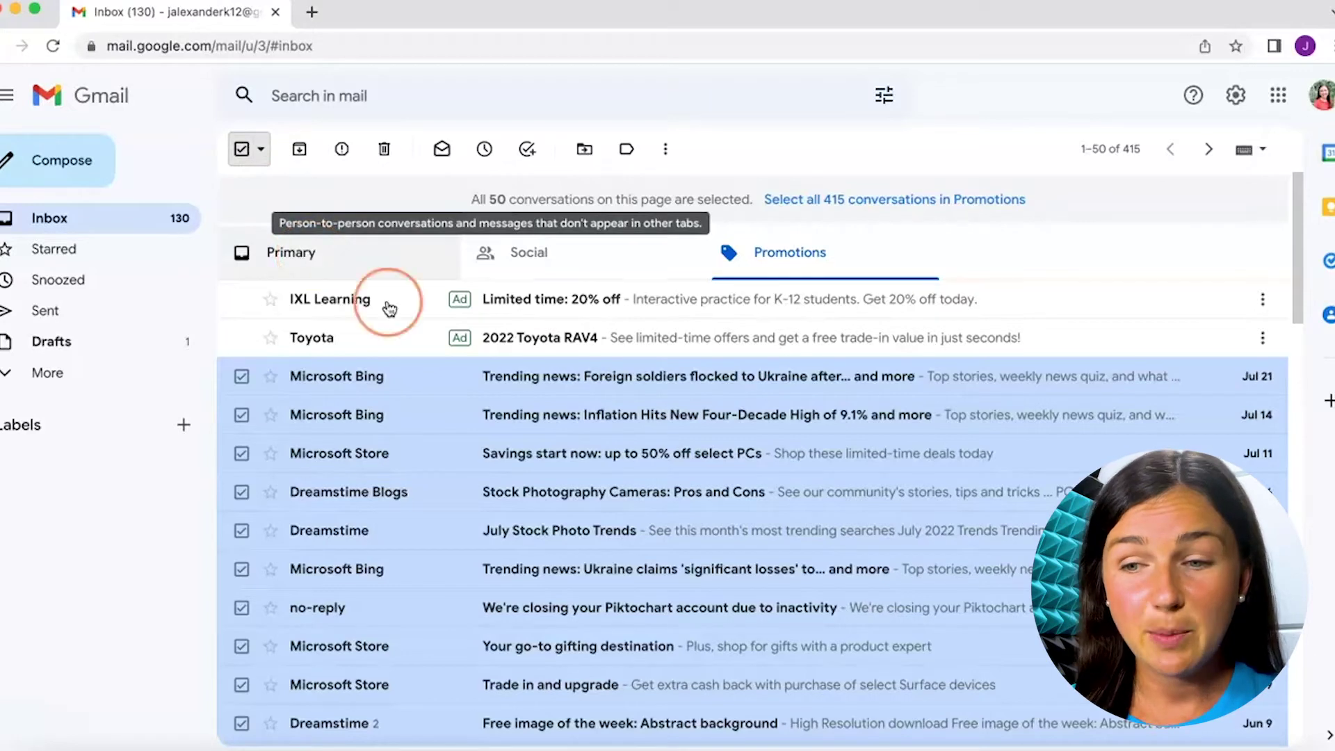
scroll(504, 407, "down", 1)
scroll(504, 407, "down", 1)
scroll(504, 407, "down", 5)
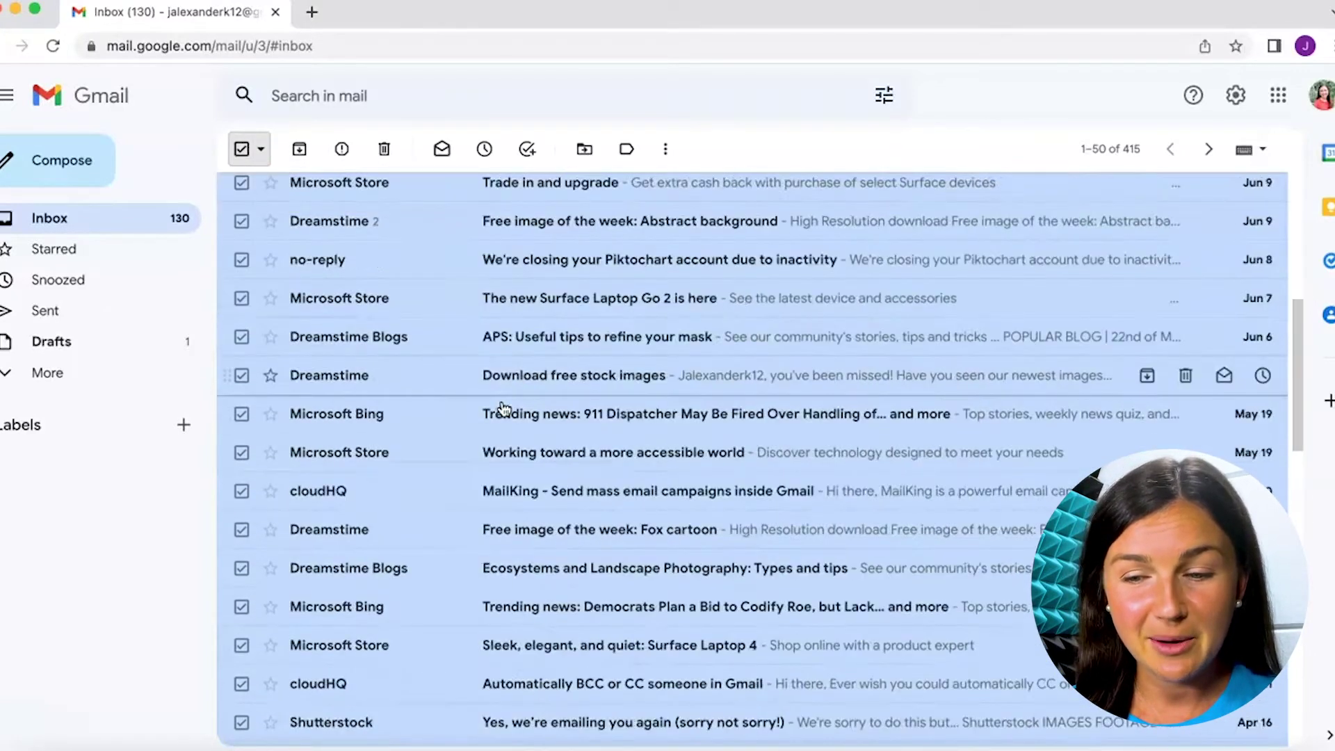
scroll(503, 407, "down", 10)
scroll(504, 406, "up", 2)
scroll(504, 407, "up", 5)
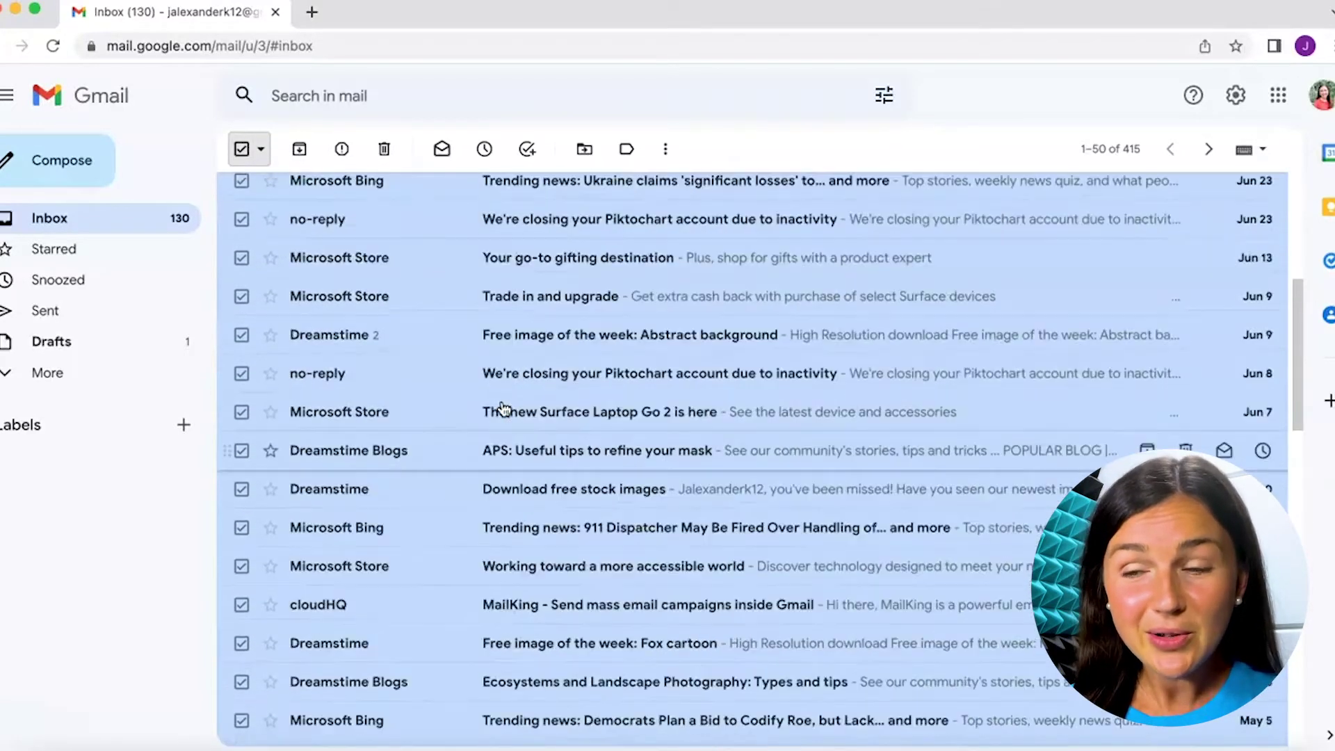
scroll(504, 407, "up", 5)
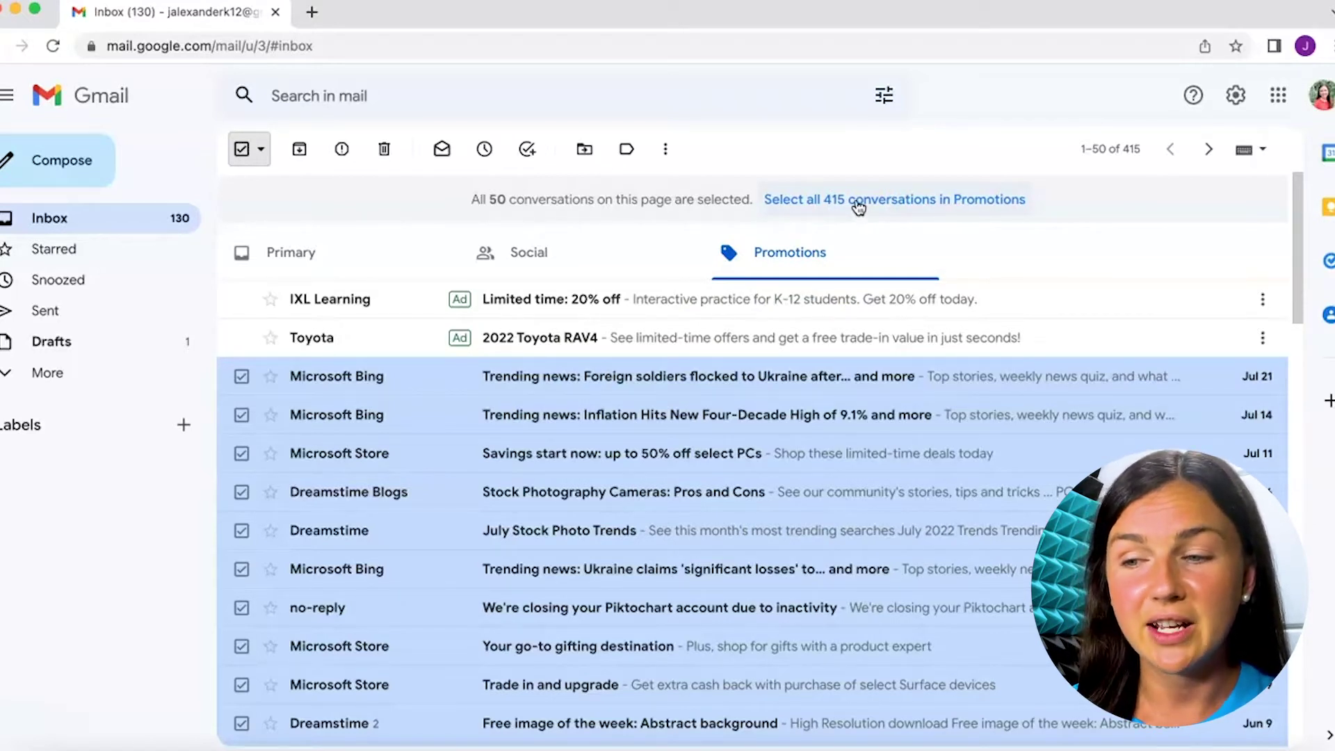
Step: Extend the selection to all 415 Promotions conversations and confirm deleting them
left_click(858, 203)
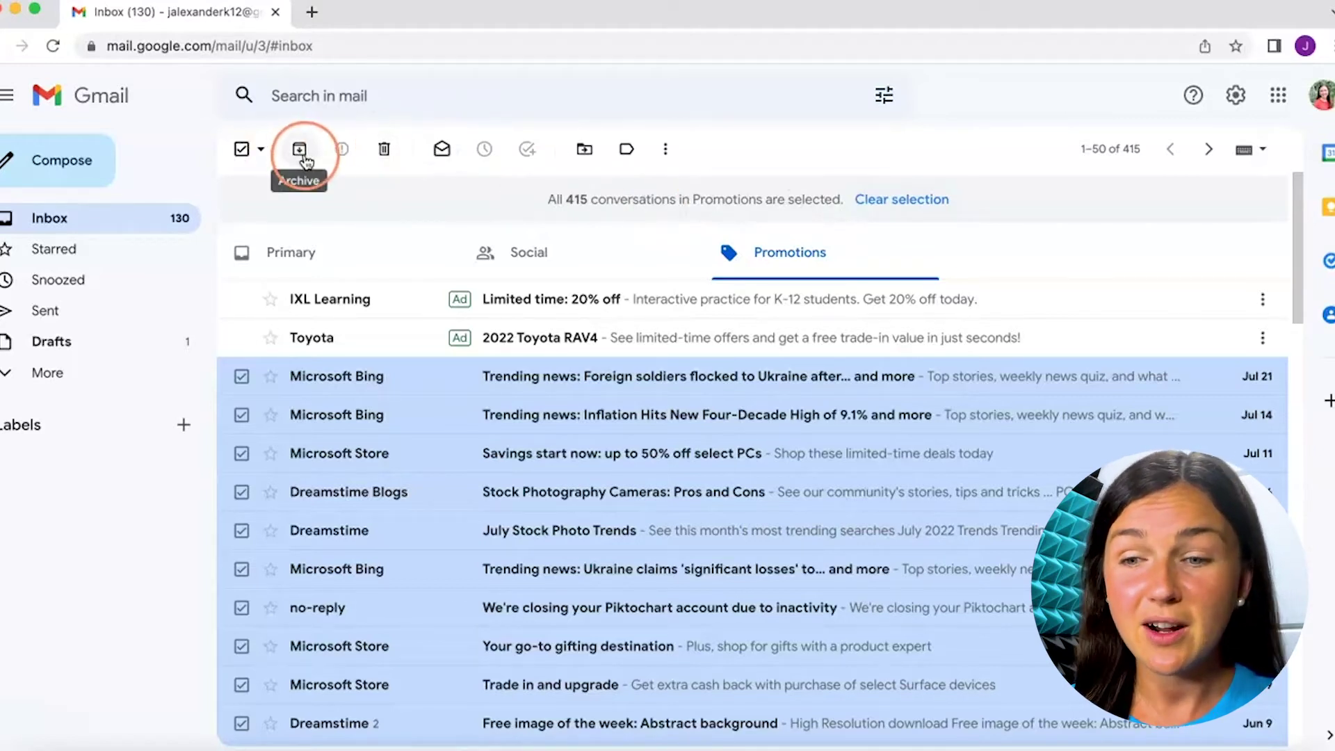
left_click(385, 155)
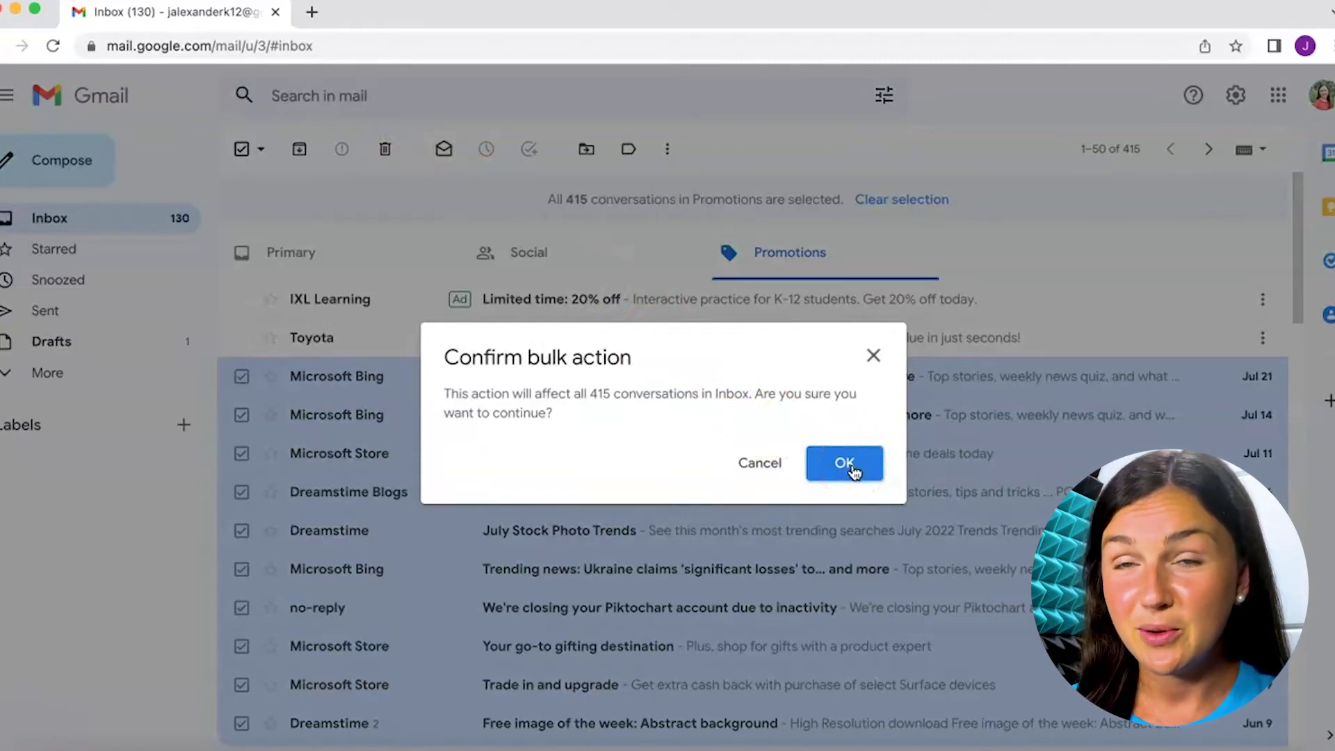
left_click(850, 469)
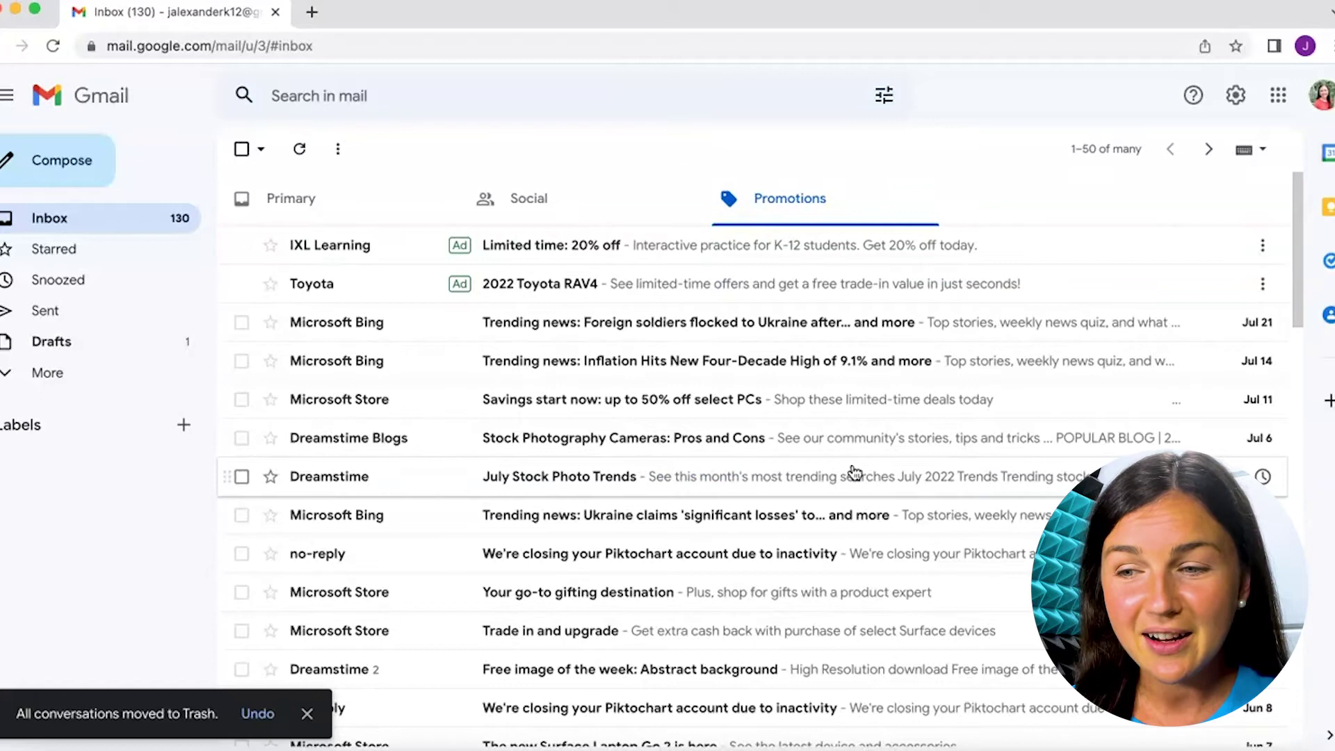
Step: Open the Trash folder from the More list to view the 415 deleted conversations
left_click(47, 372)
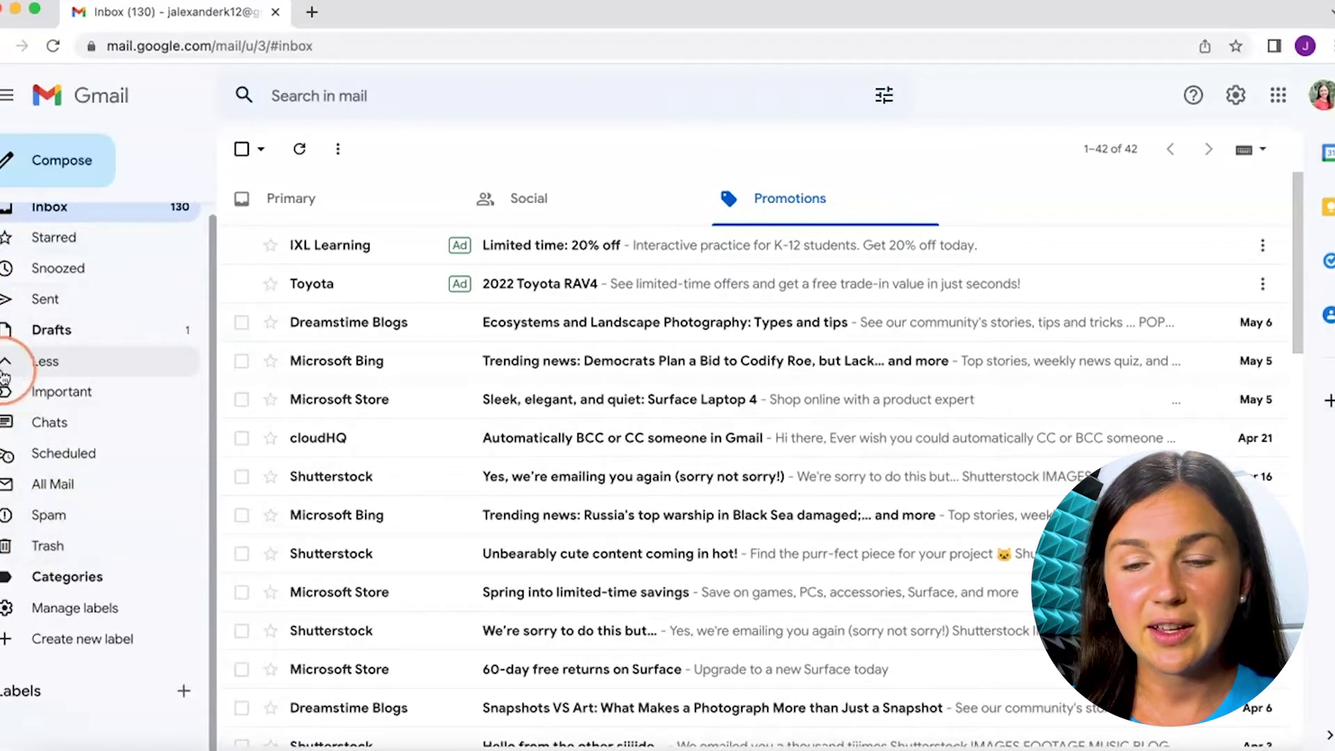
left_click(49, 545)
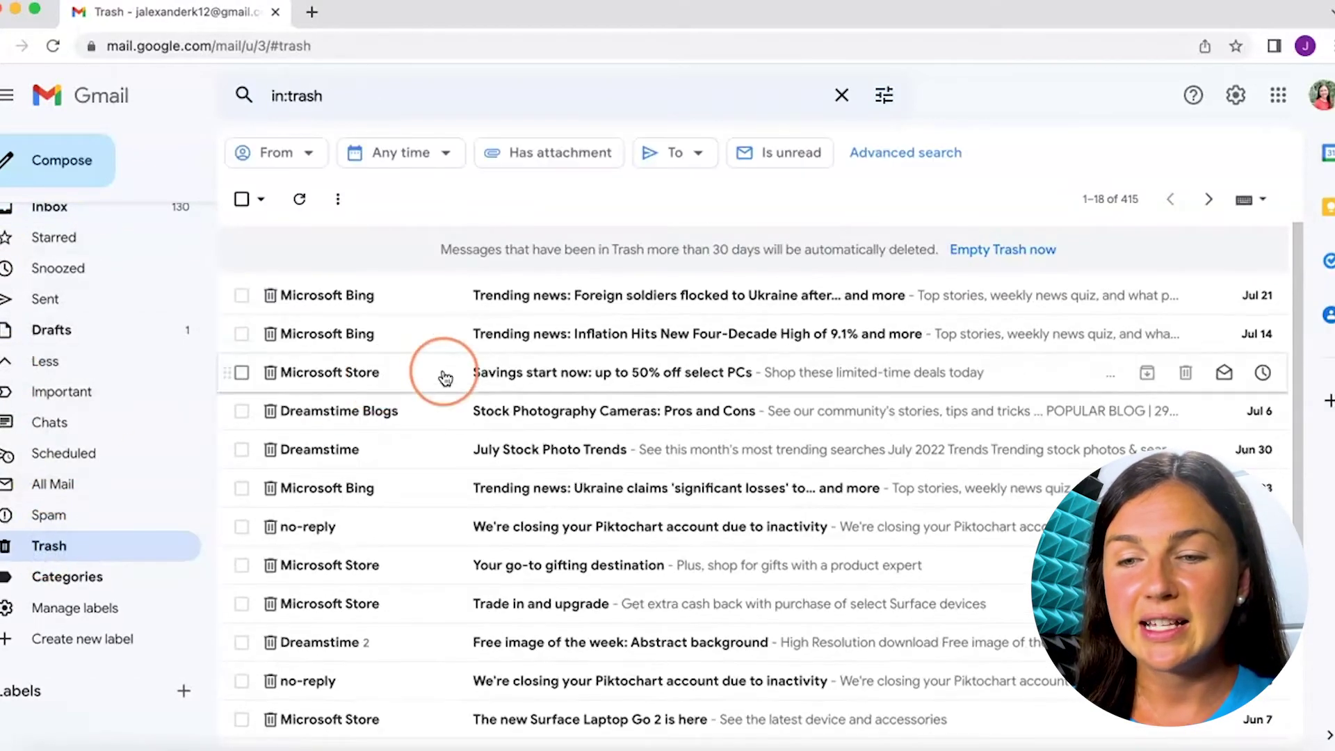
scroll(522, 407, "down", 1)
scroll(613, 436, "down", 5)
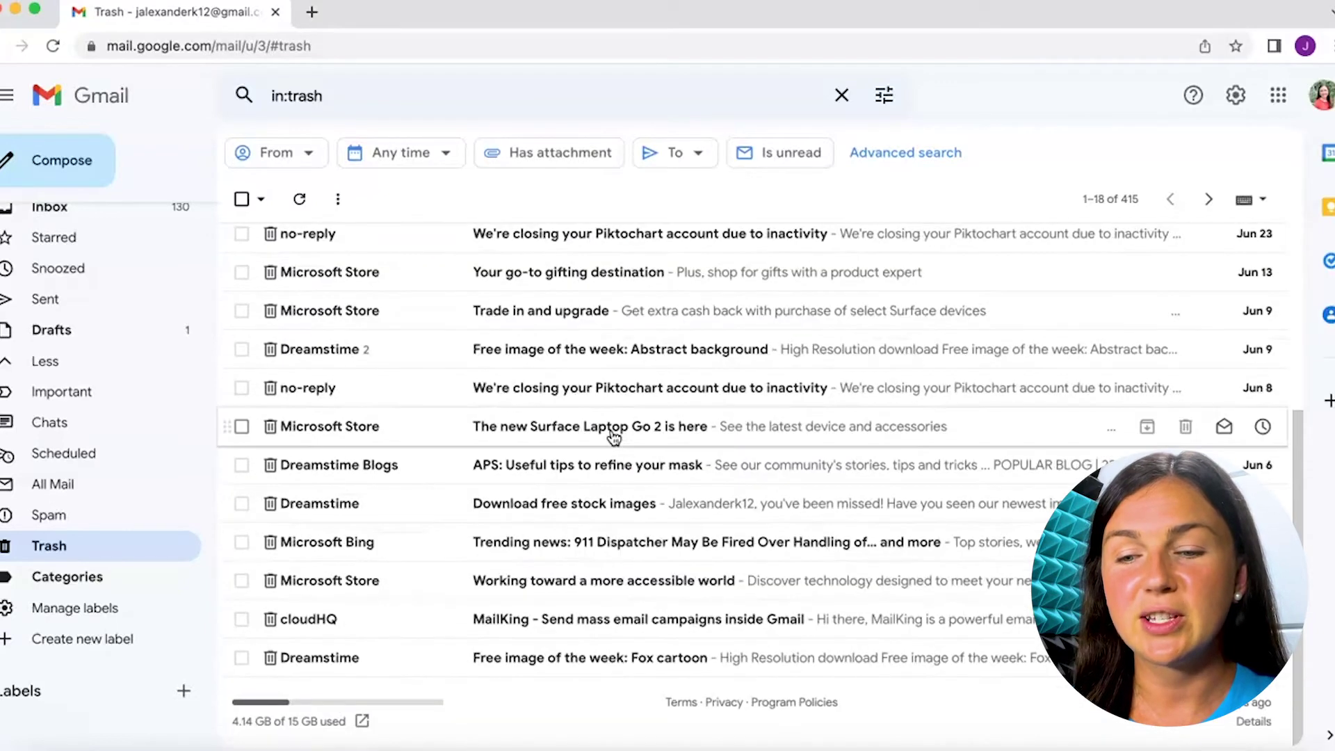
scroll(614, 437, "up", 5)
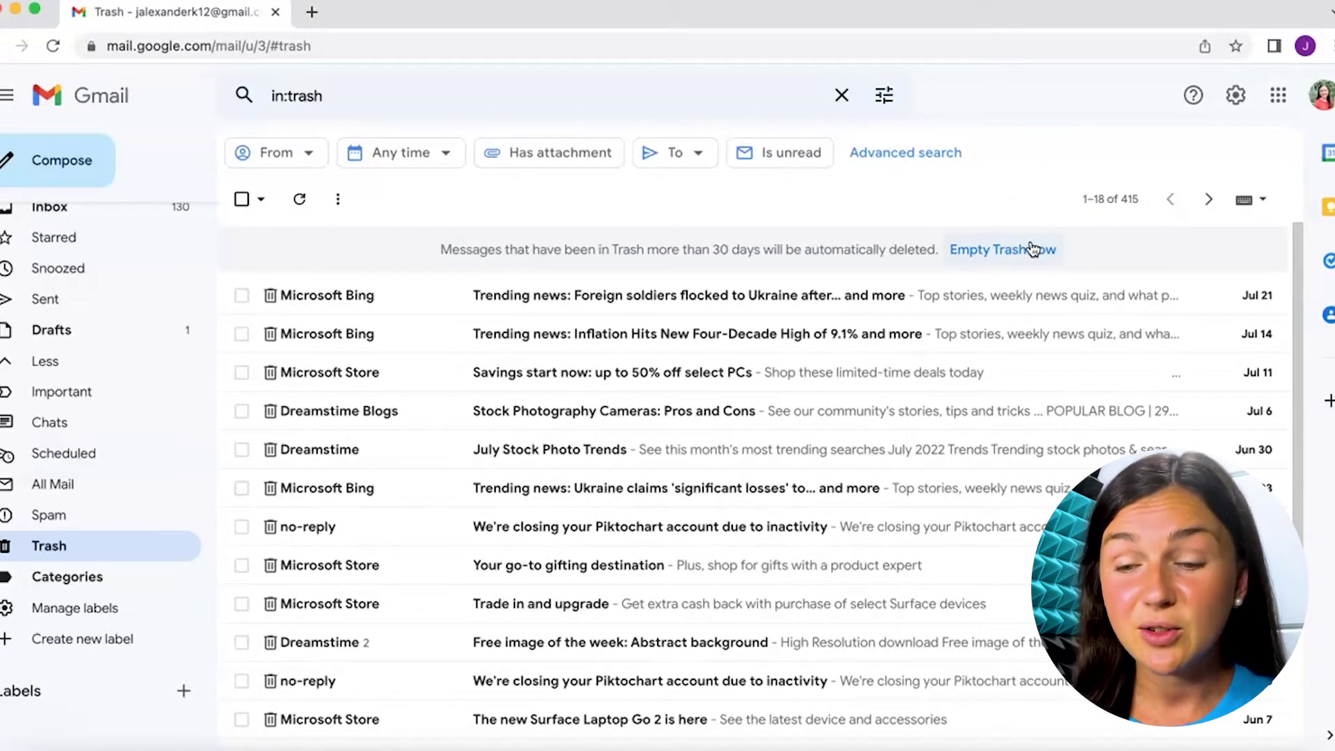
mouse_move(730, 409)
left_click(865, 424)
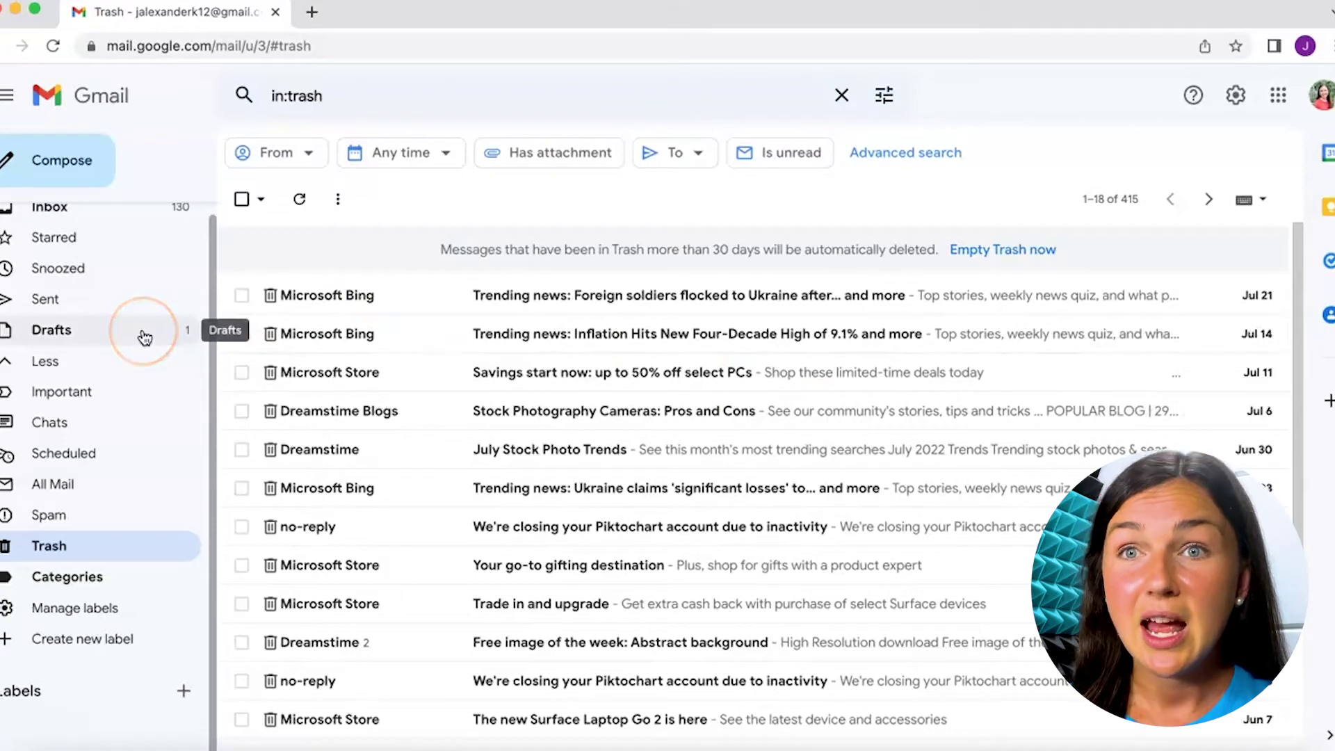
Step: Go back to the inbox and show all mailbox search results for 'microsoft'
left_click(67, 221)
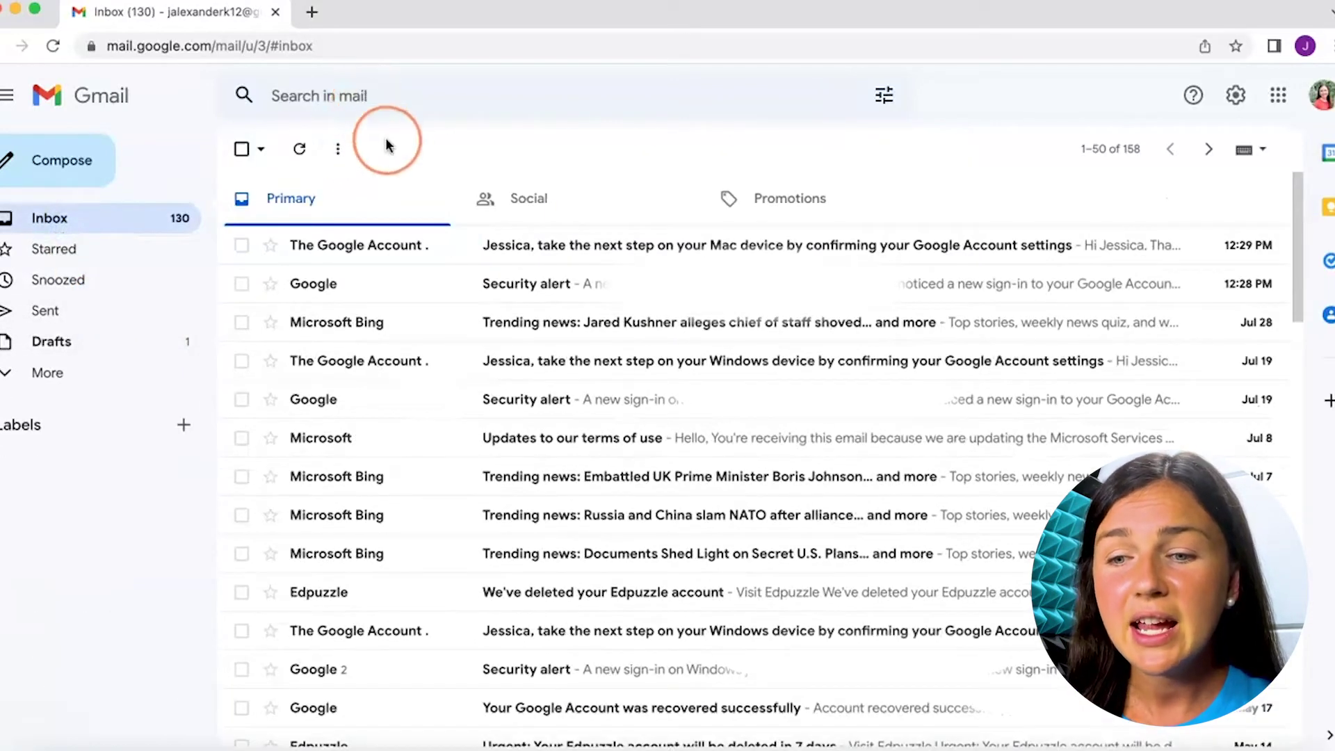
left_click(403, 89)
type("m")
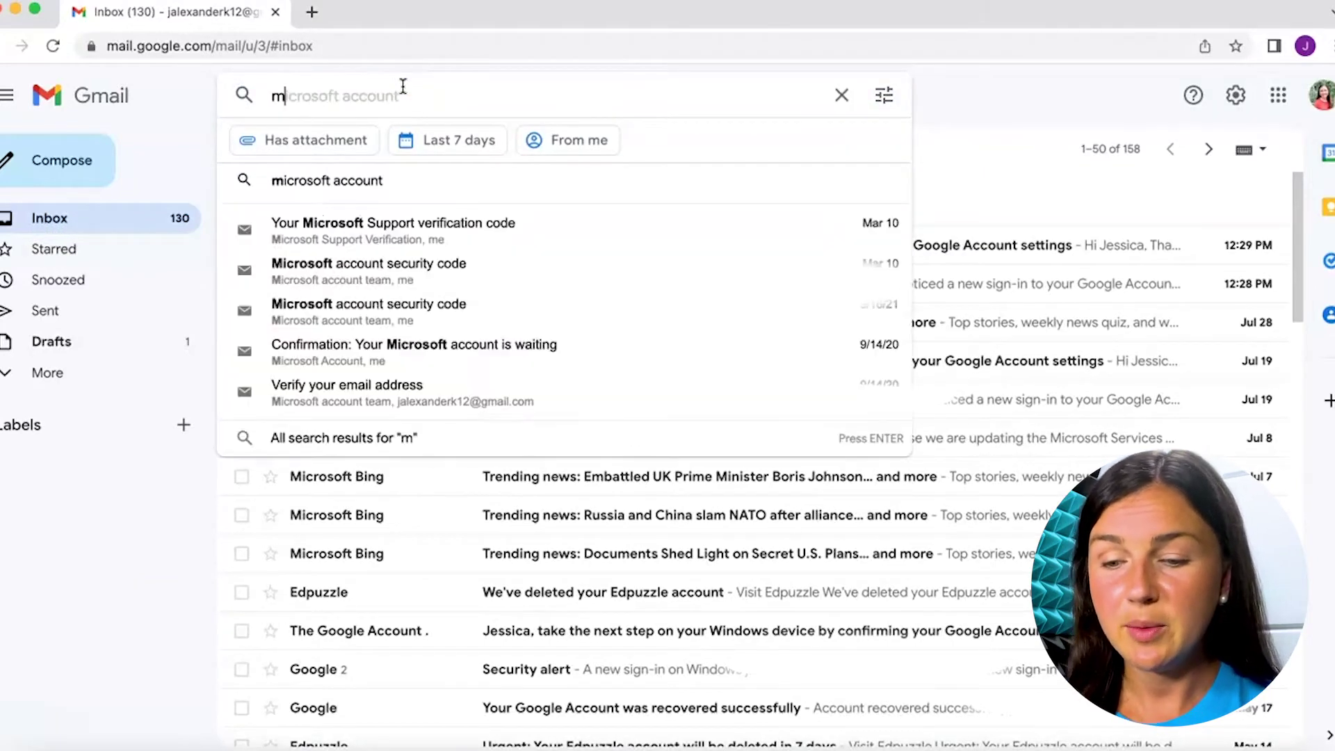
type("icros")
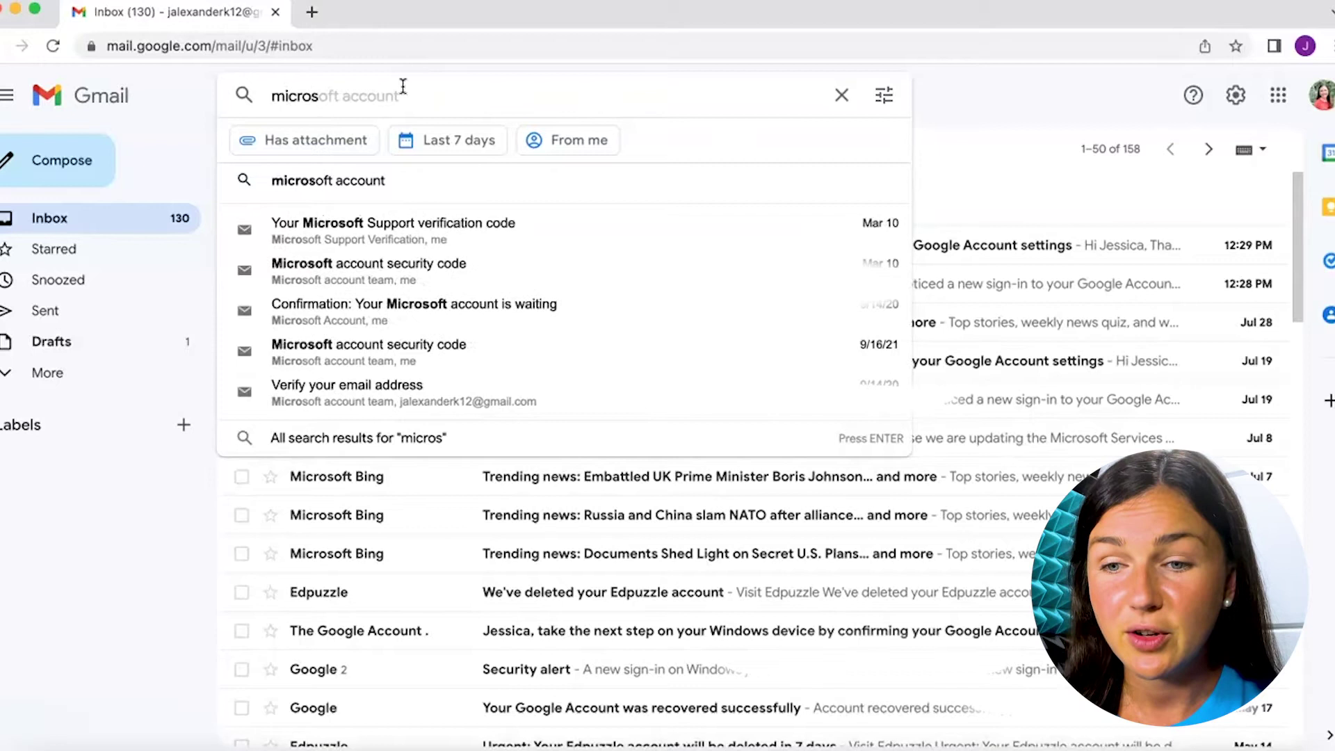
type("oft")
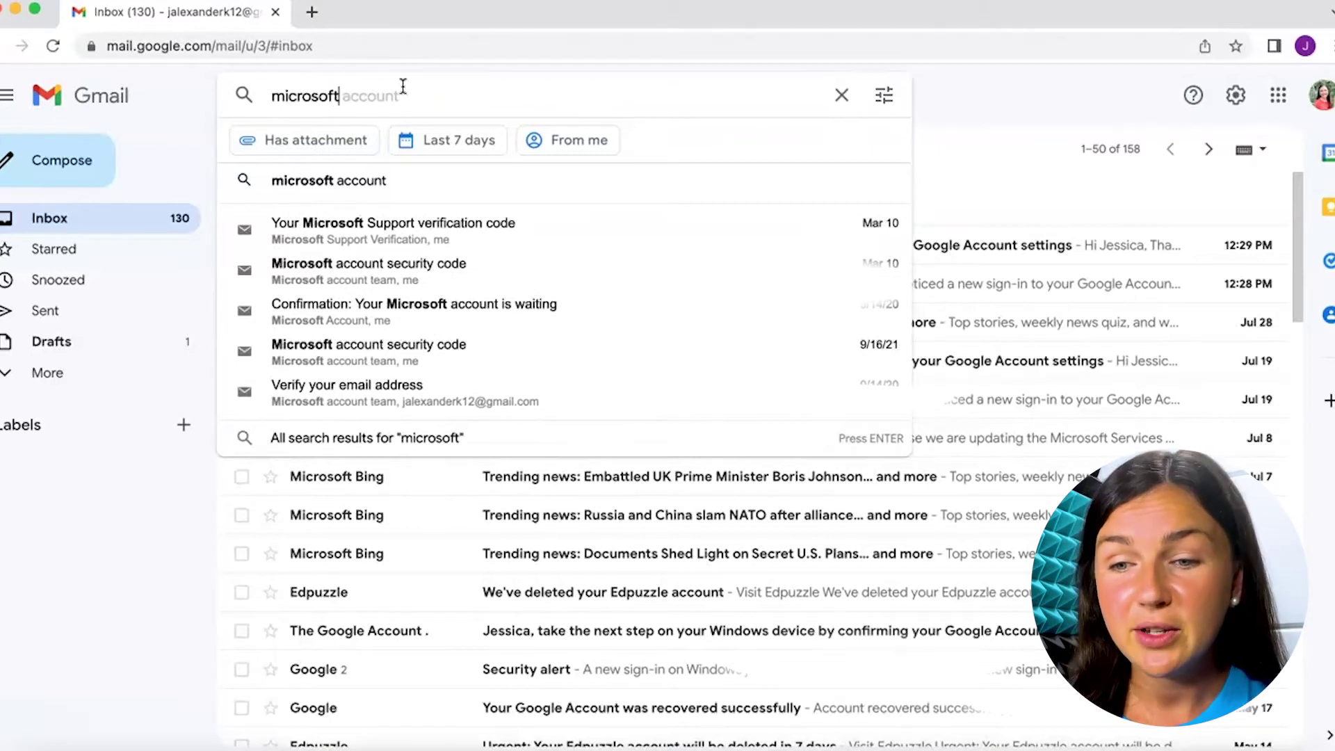
left_click(327, 445)
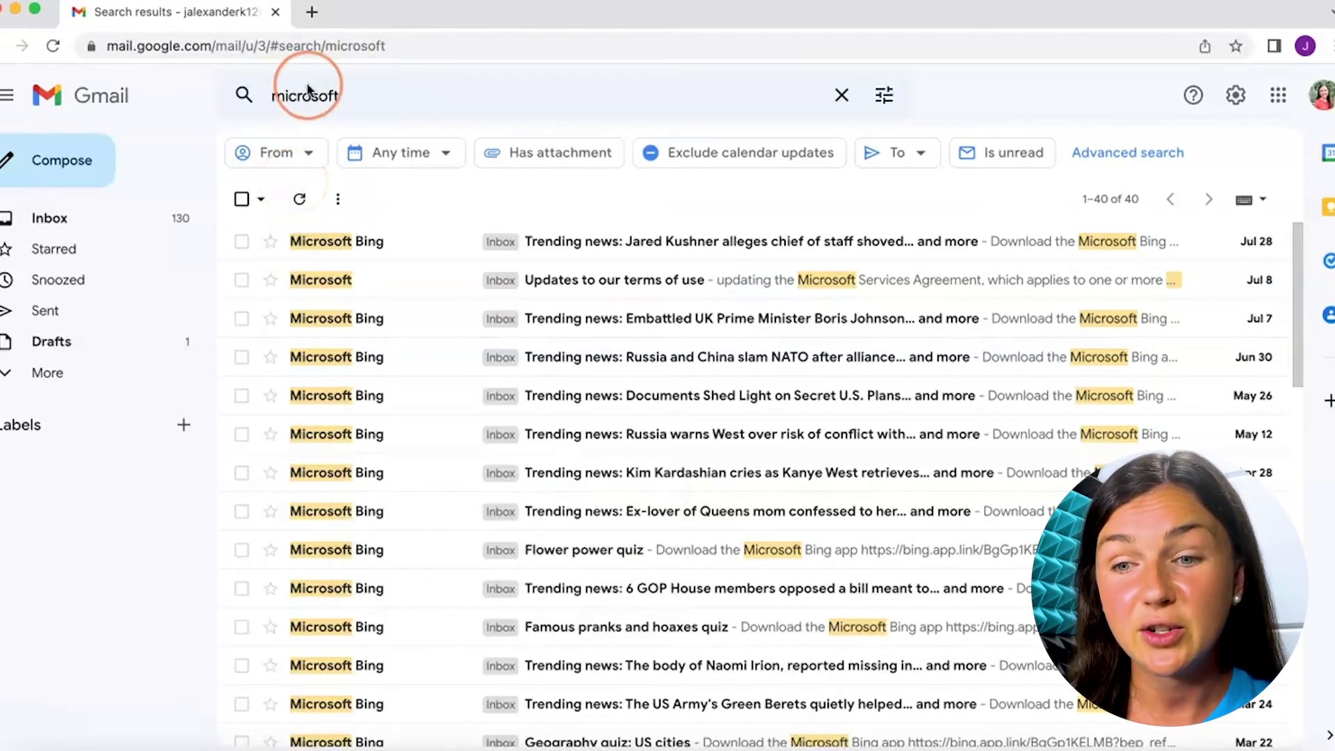
Step: Select all 40 'microsoft' search results with the select-all checkbox
left_click(242, 199)
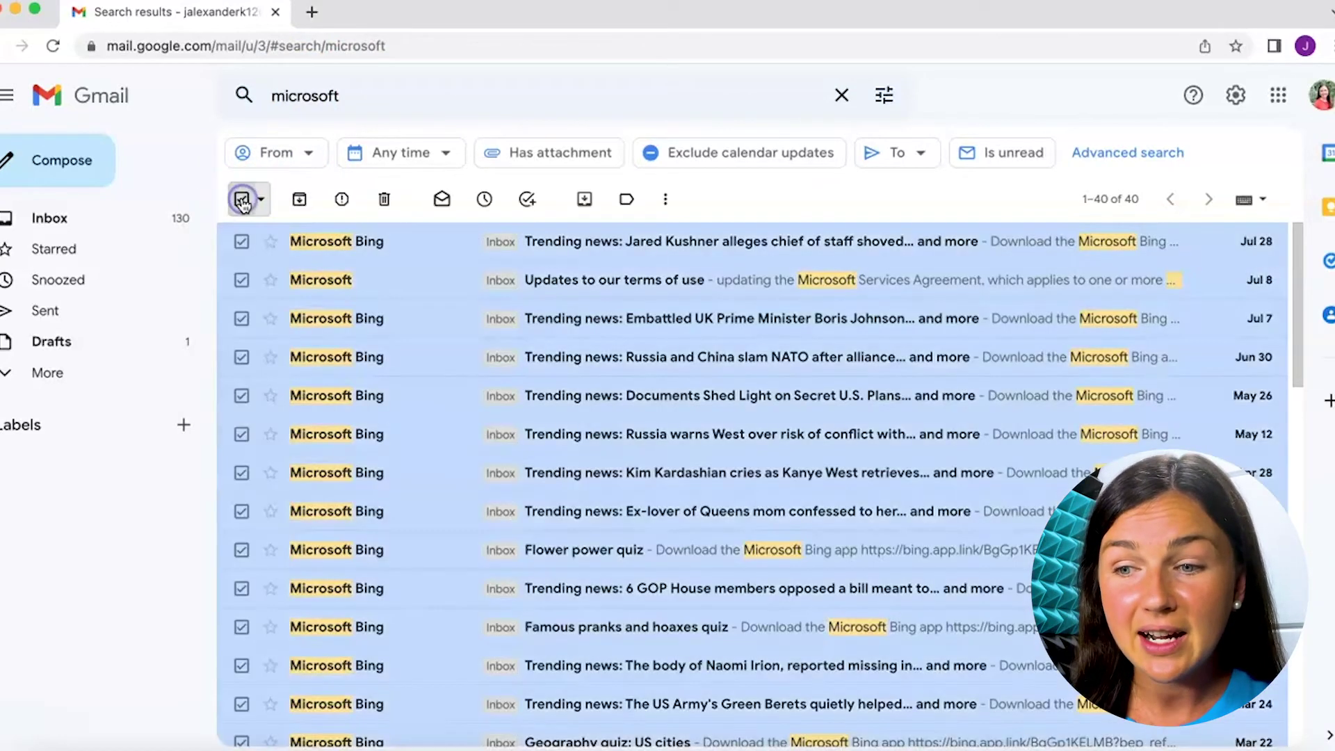
scroll(917, 590, "down", 10)
scroll(552, 487, "up", 10)
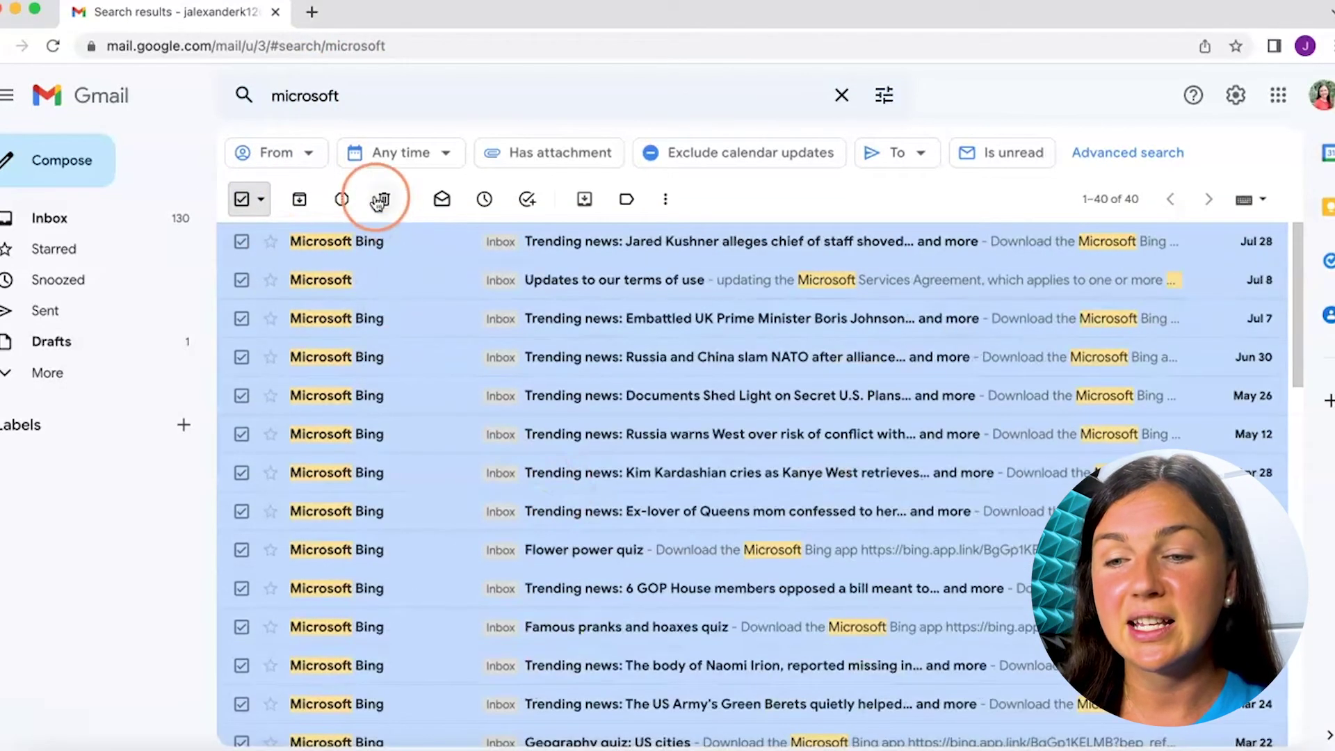